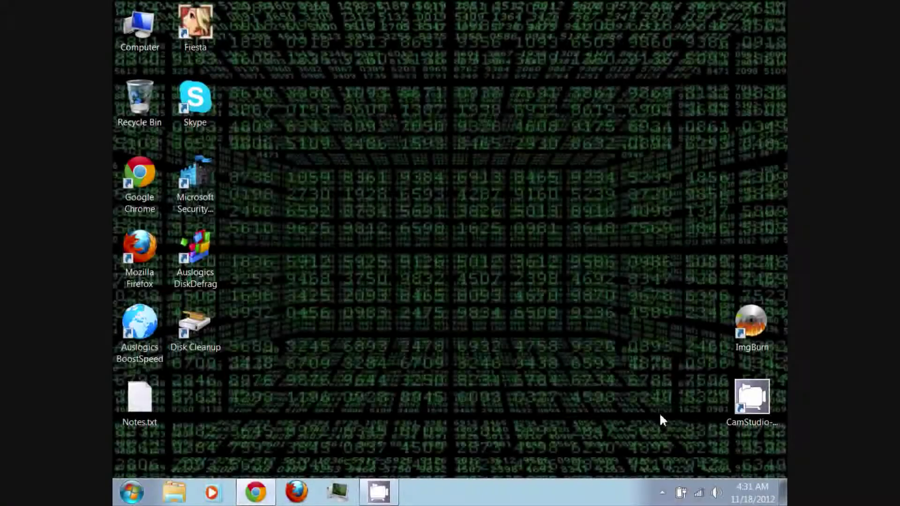
Compare the Stella 3.7.4 win32, MacOS and Linux packages, then choose the Stella-3.7.4-win32.exe download
left_click(255, 492)
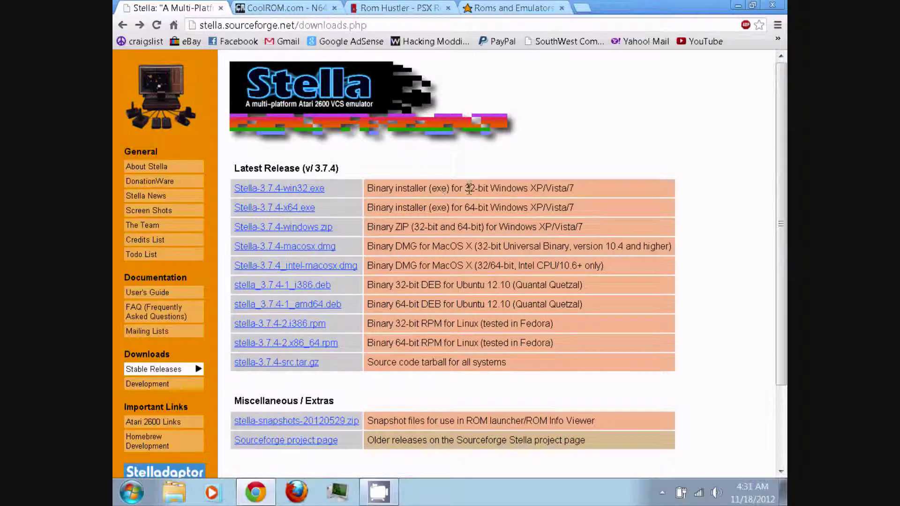
left_click_drag(464, 188, 528, 188)
left_click_drag(431, 246, 467, 245)
left_click_drag(458, 323, 485, 324)
left_click(477, 355)
left_click_drag(464, 189, 530, 188)
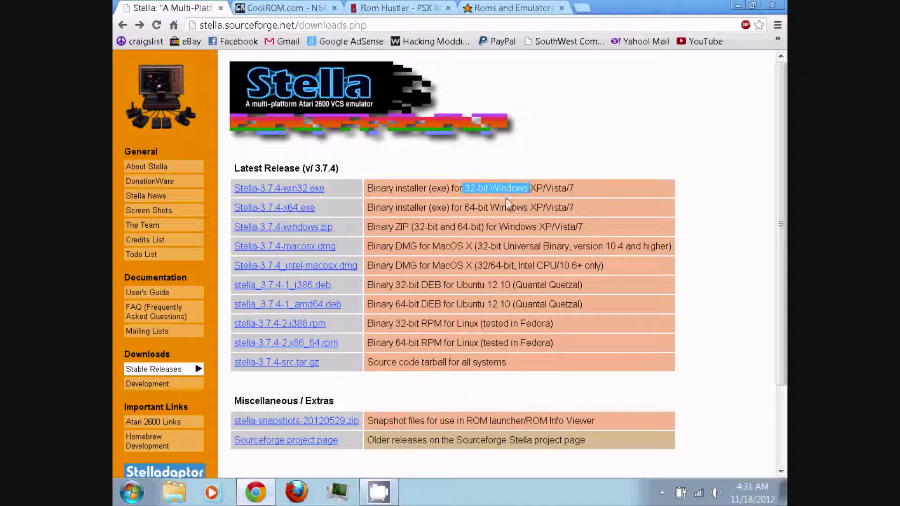
left_click(273, 190)
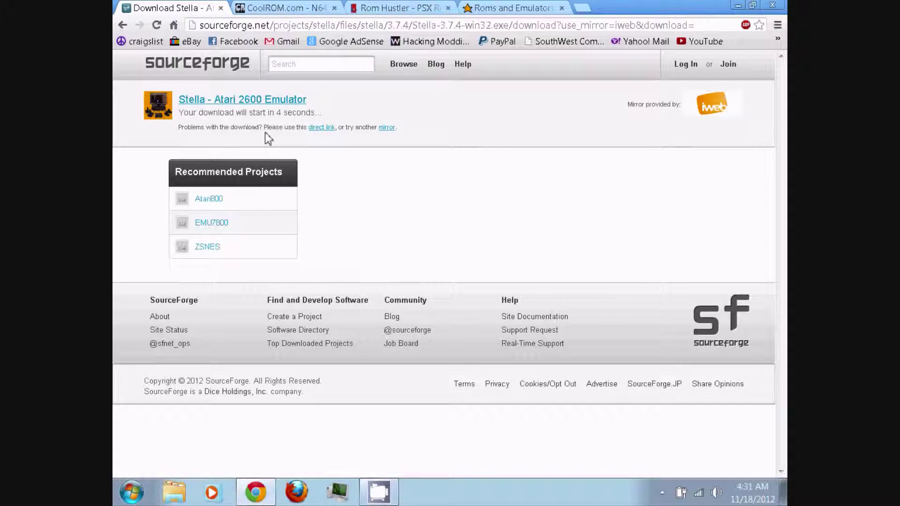
Wait out the SourceForge countdown and open the downloaded Stella-3.7.4-win32.exe
left_click_drag(282, 112, 323, 117)
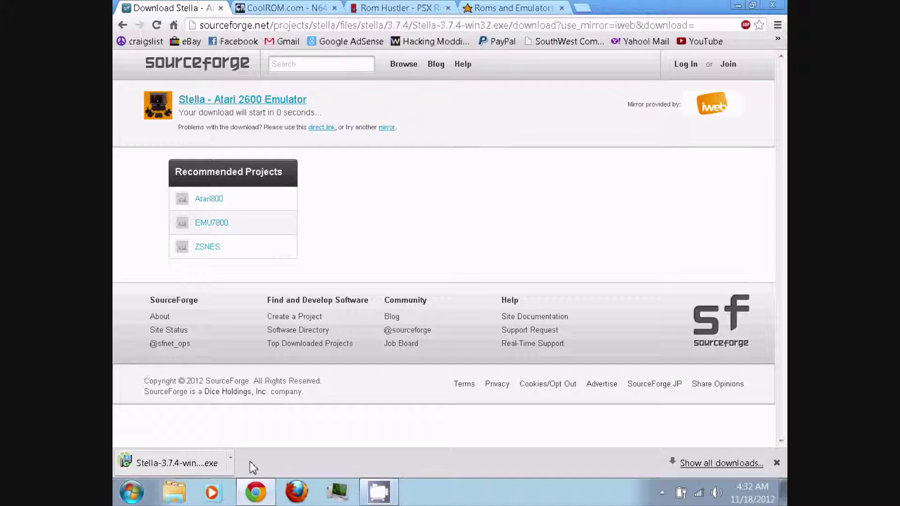
left_click(182, 465)
Look through the CoolROM, Rom Hustler and Doperoms tabs, then open CoolROM's Atari 2600 ROMs
left_click(255, 8)
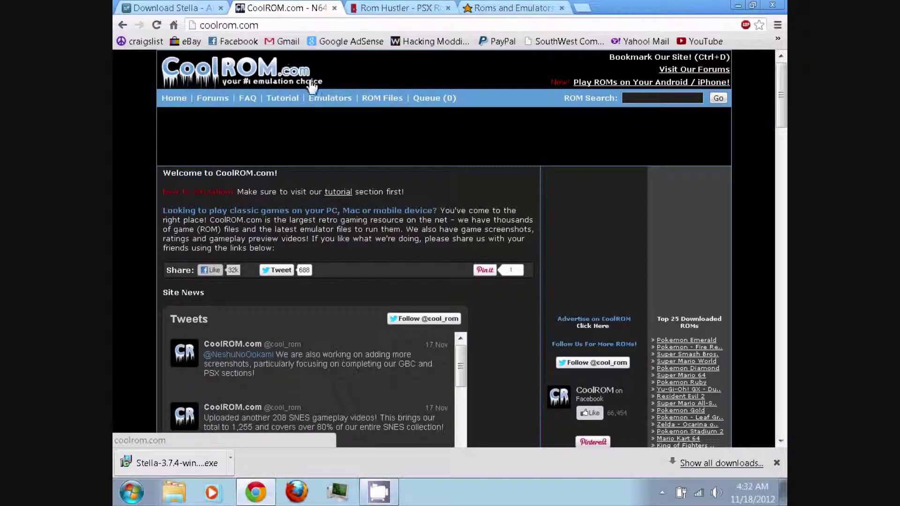
left_click(376, 9)
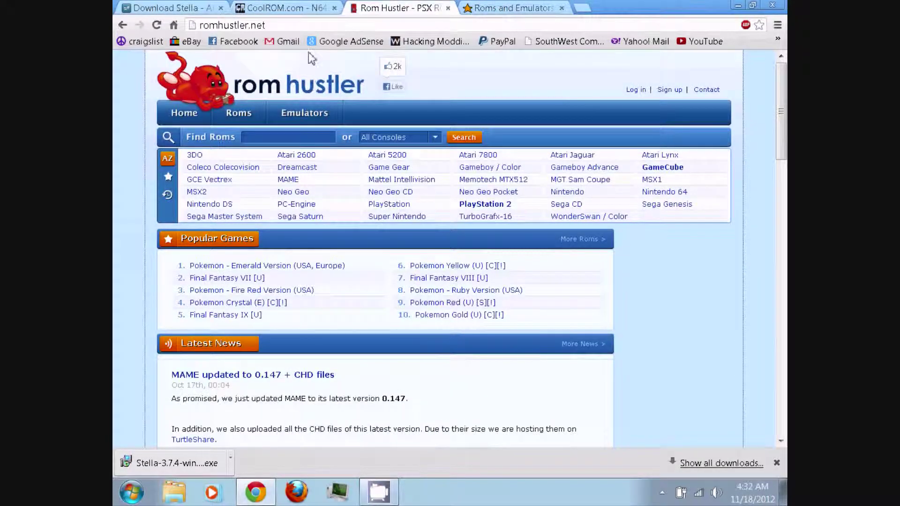
left_click(487, 6)
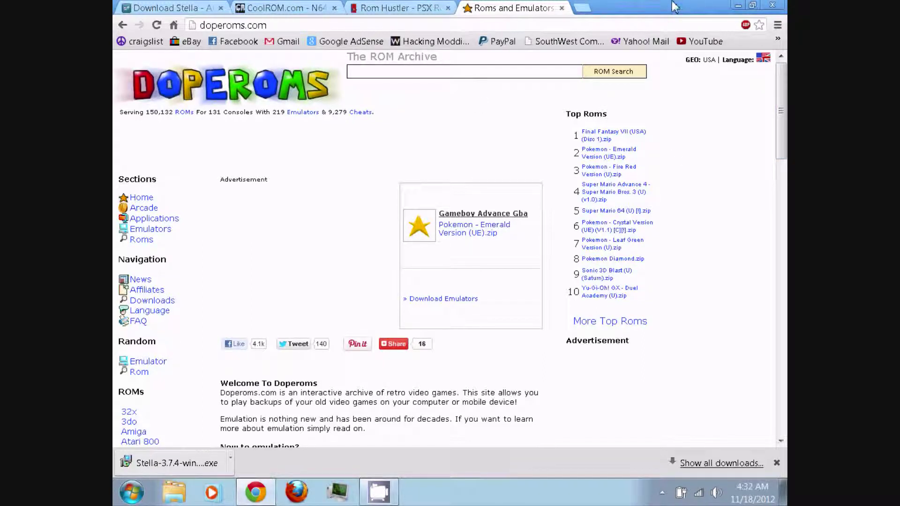
left_click(271, 7)
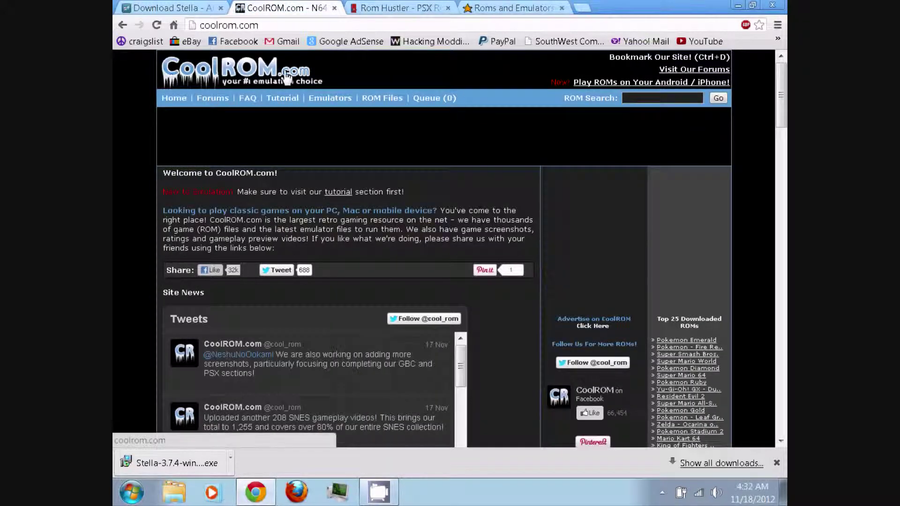
mouse_move(385, 100)
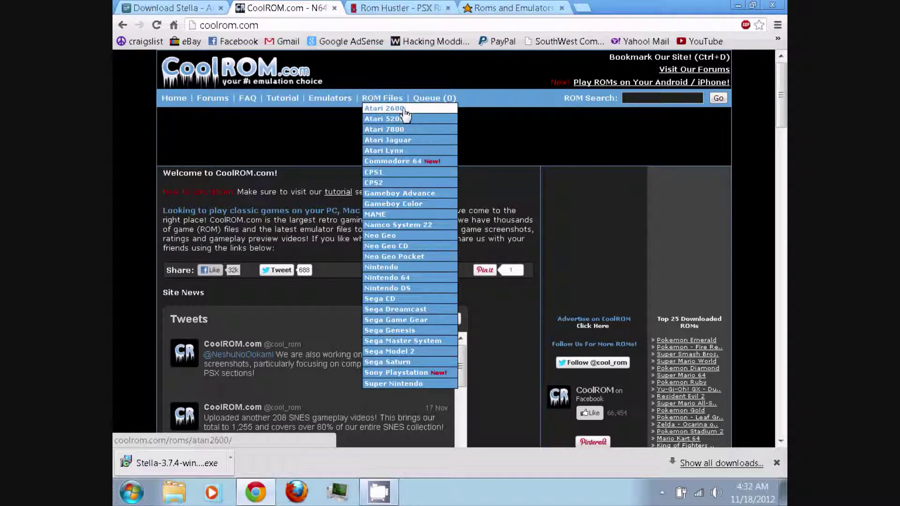
left_click(405, 111)
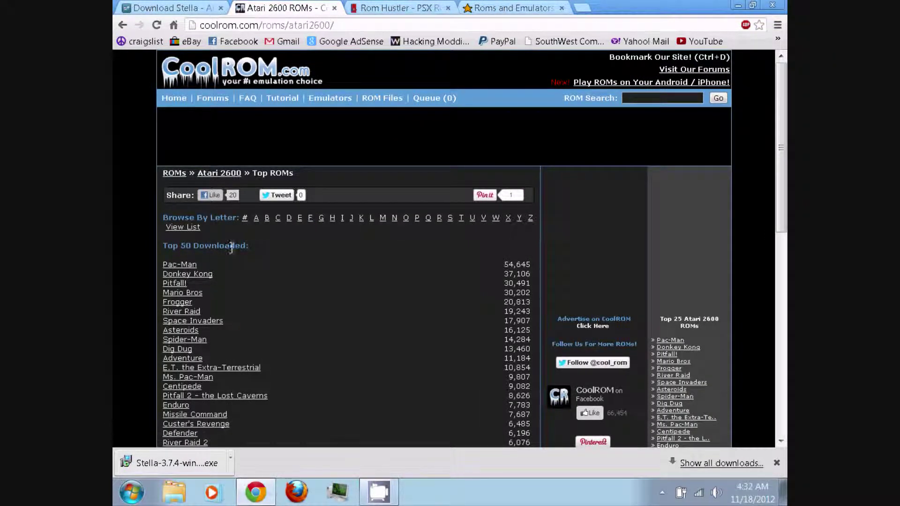
Browse the Atari 2600 Top 50 lists and open the E.T. the Extra-Terrestrial ROM page
scroll(229, 258, "down", 1)
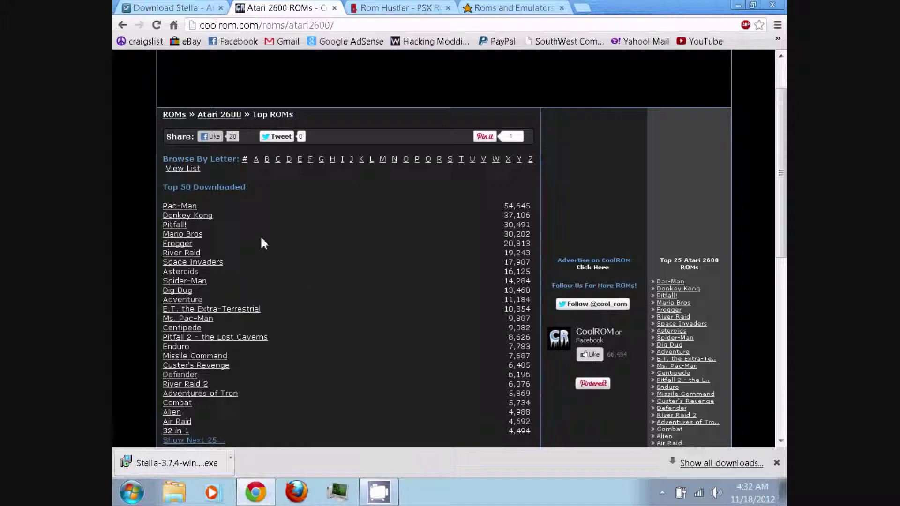
scroll(262, 220, "down", 1)
scroll(250, 193, "down", 4)
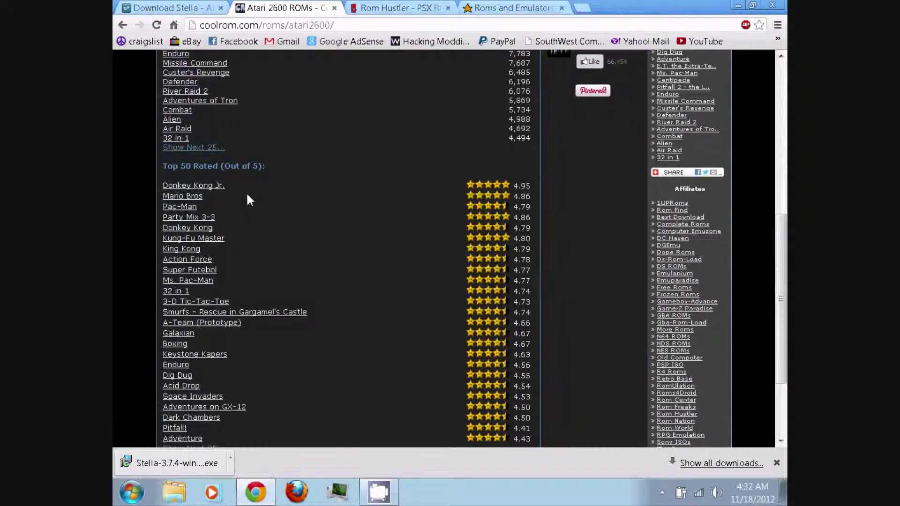
scroll(246, 192, "down", 2)
scroll(234, 195, "up", 8)
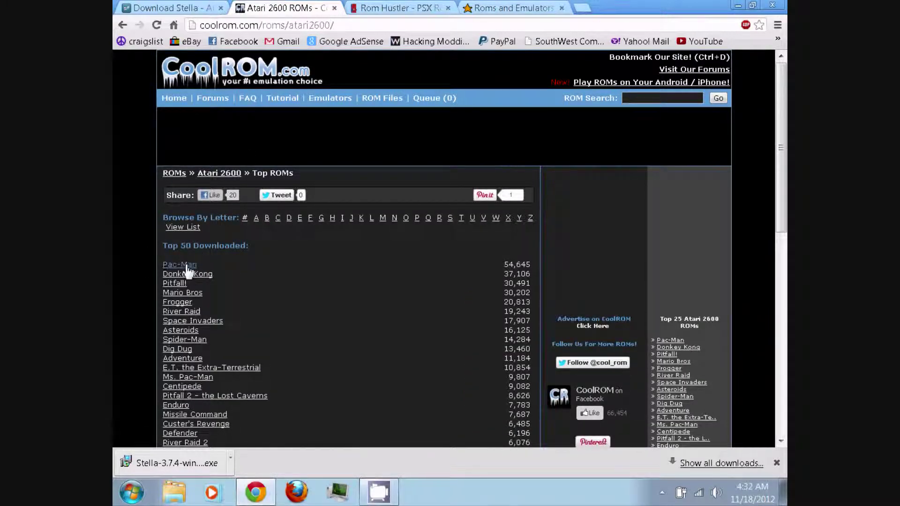
scroll(197, 267, "down", 3)
scroll(191, 396, "down", 3)
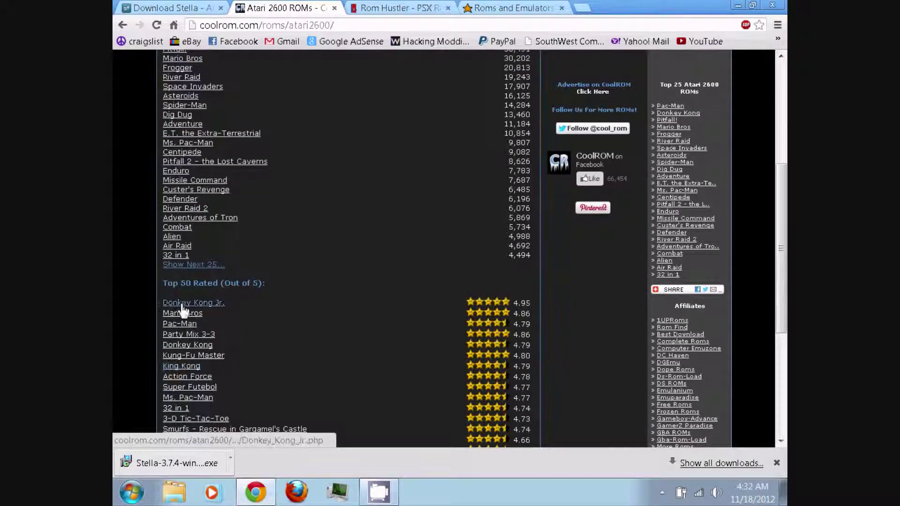
scroll(192, 342, "up", 5)
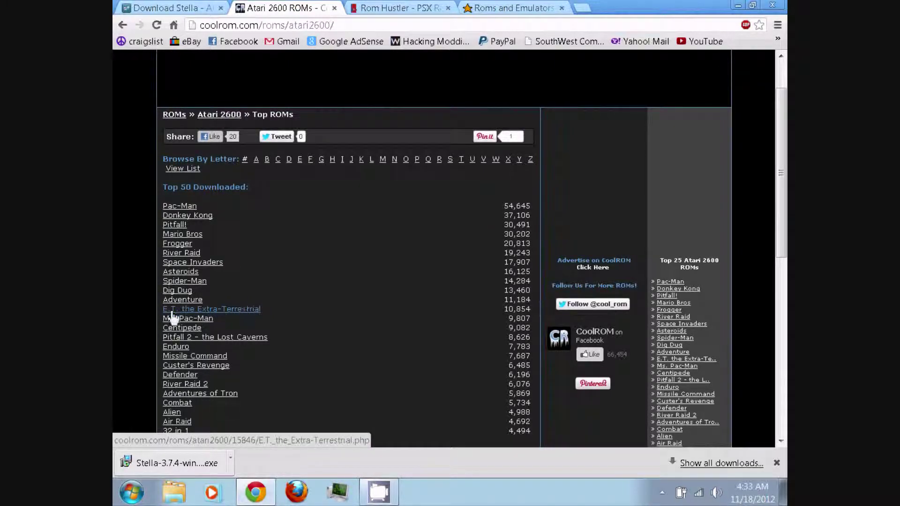
left_click(215, 310)
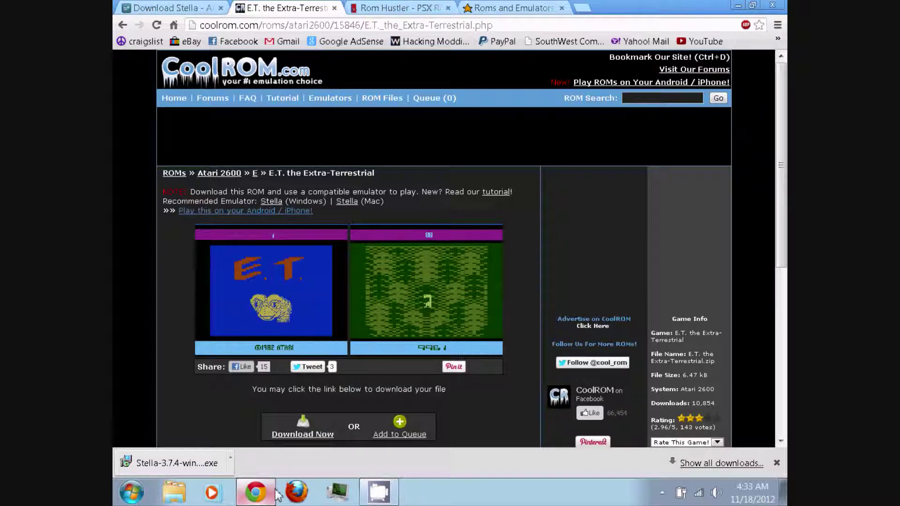
Download E.T. the Extra-Terrestrial.zip after the countdown and go back to the Atari 2600 Top ROMs list
left_click(302, 435)
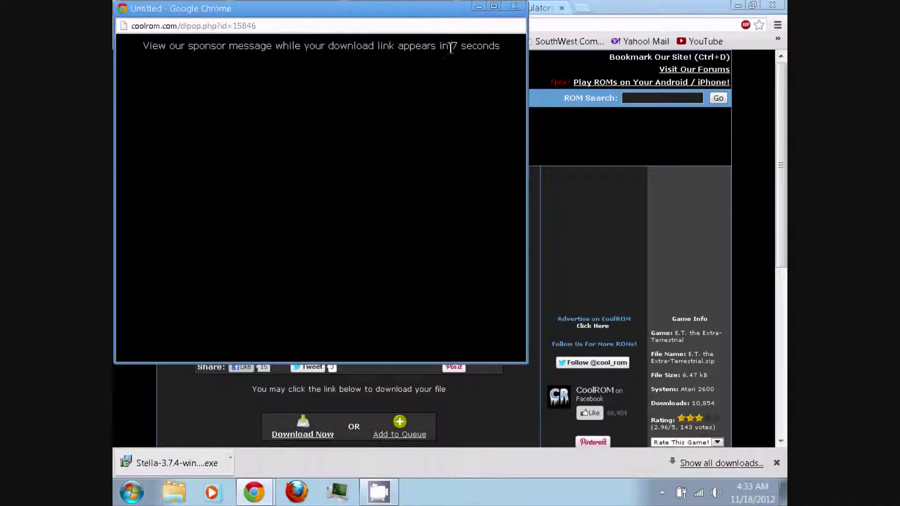
left_click_drag(449, 46, 514, 56)
left_click(500, 46)
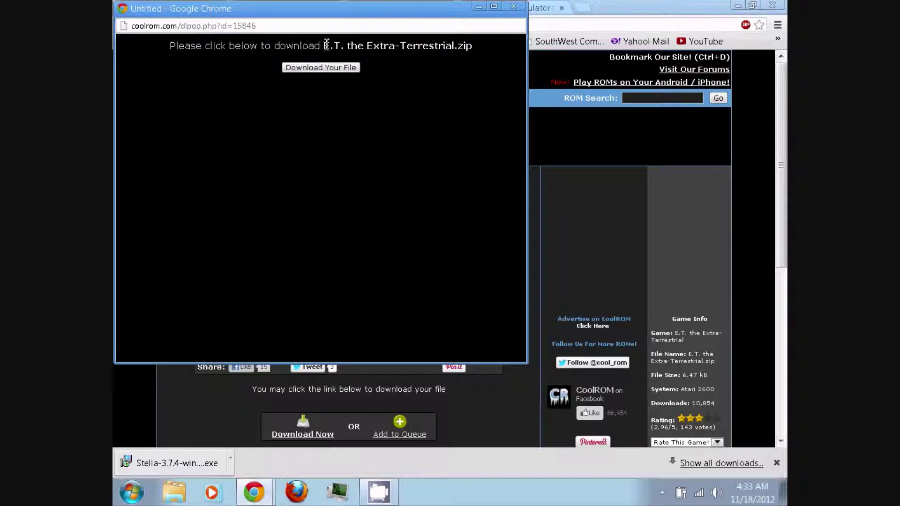
left_click_drag(326, 45, 357, 46)
left_click(317, 71)
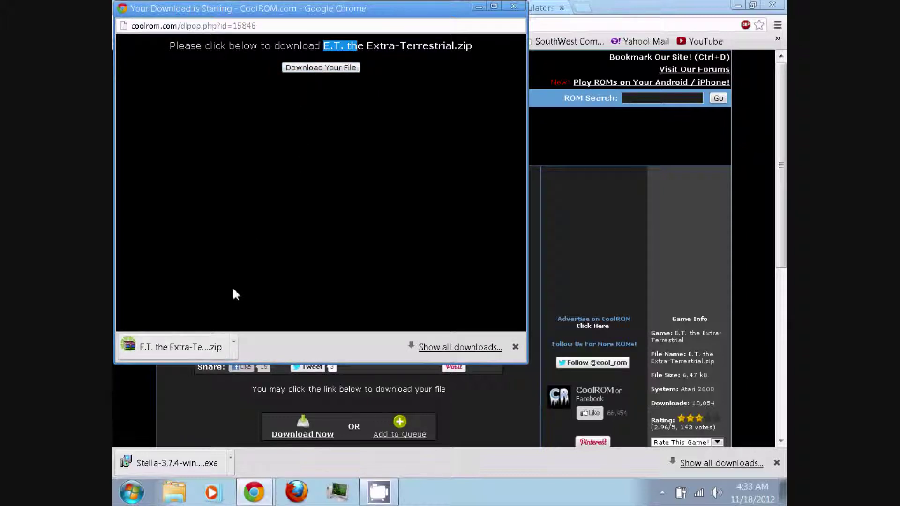
left_click(514, 6)
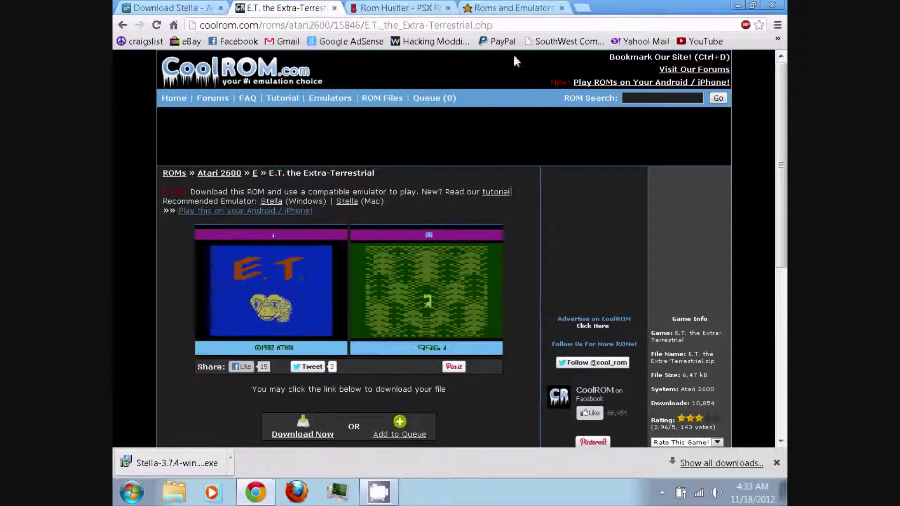
left_click(122, 25)
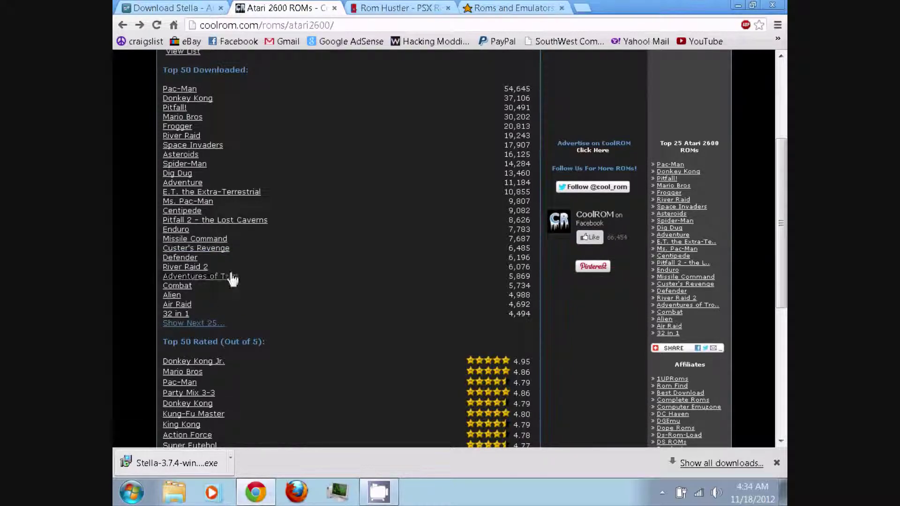
Download Custer's Revenge.zip from its CoolROM page and close the download popup
left_click(219, 251)
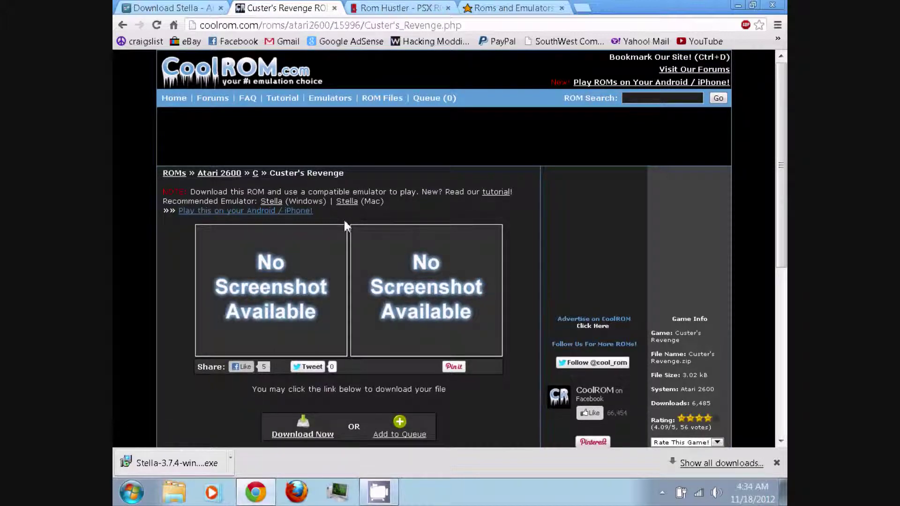
scroll(321, 241, "down", 1)
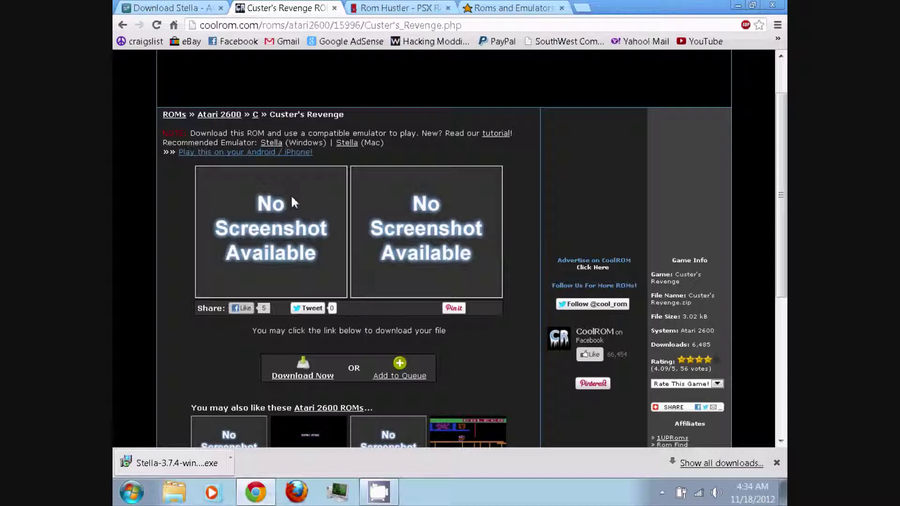
left_click(304, 385)
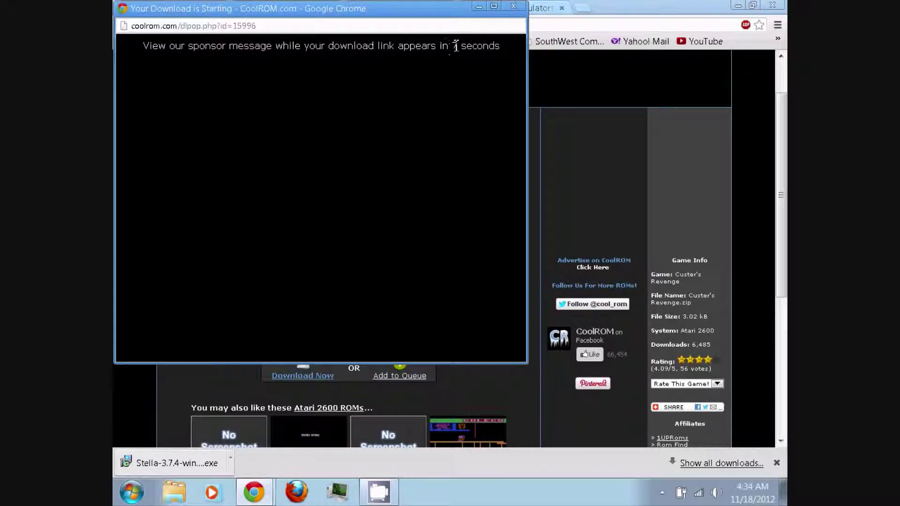
triple_click(456, 46)
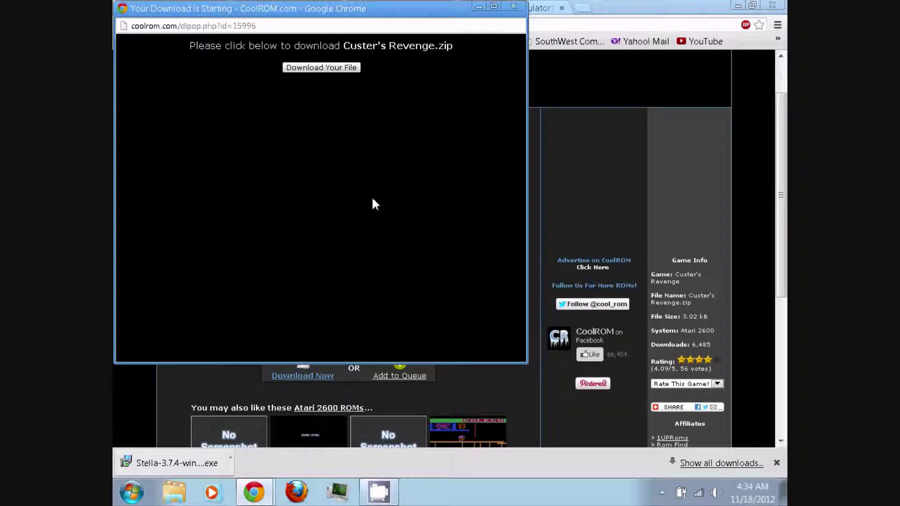
left_click(313, 68)
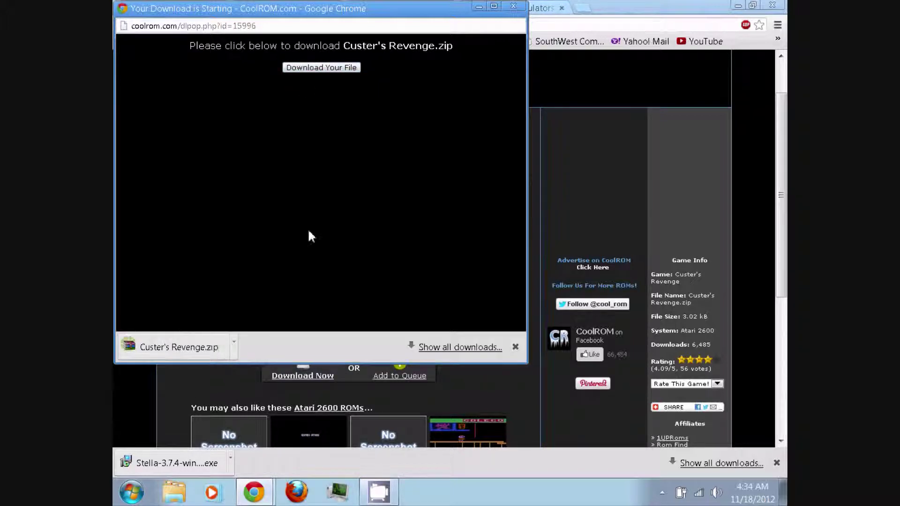
left_click(513, 7)
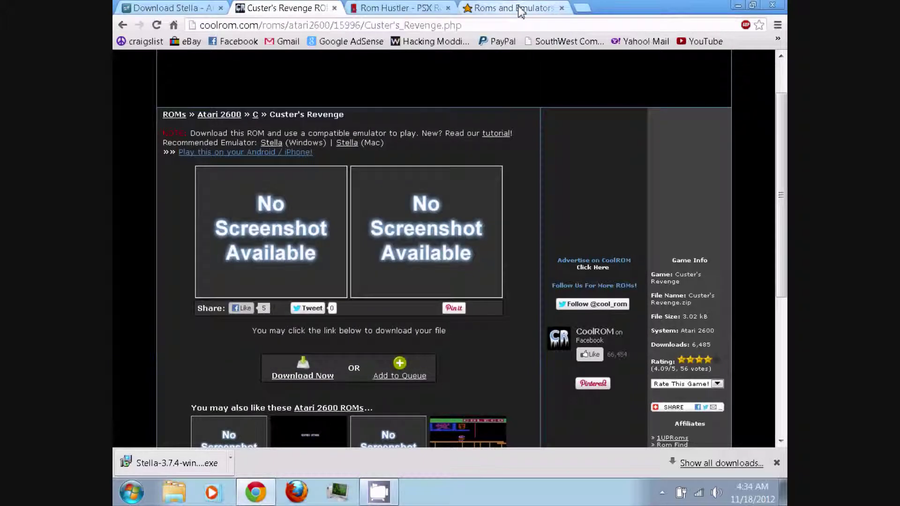
Return to the Atari 2600 top ROMs list and minimize the browser to show the desktop
key("alt+Left")
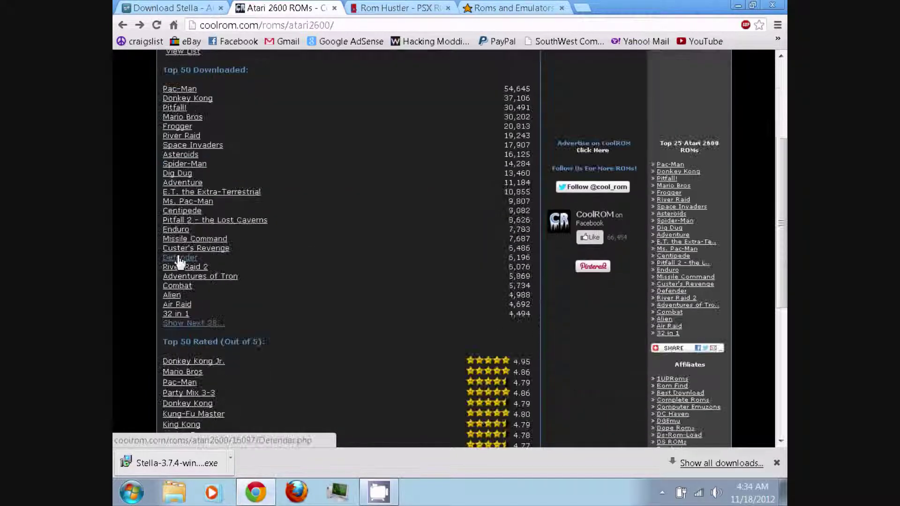
scroll(226, 207, "up", 3)
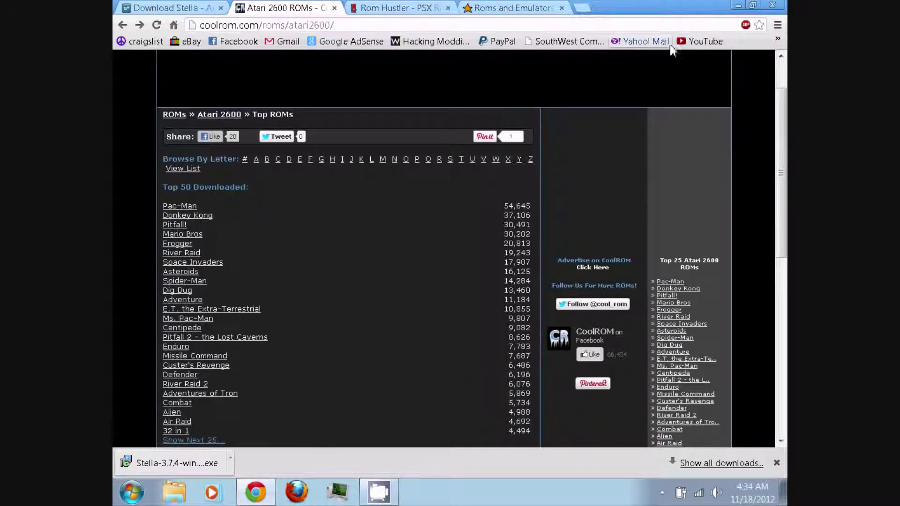
left_click(736, 6)
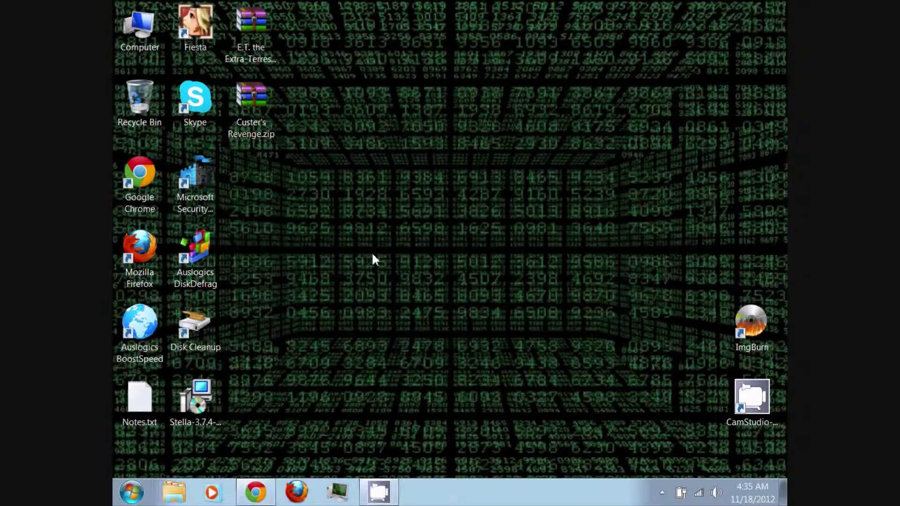
Run the Stella-3.7.4-win32.exe installer from the desktop
left_click(196, 396)
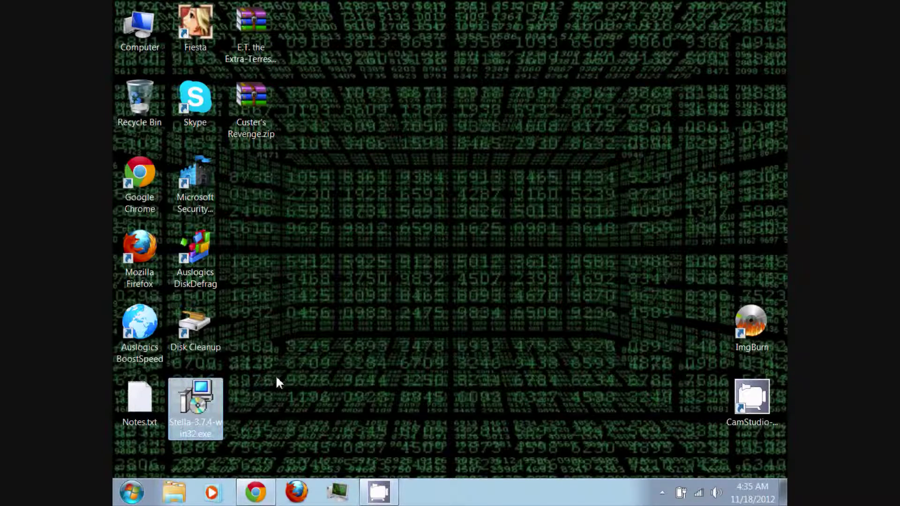
double_click(195, 398)
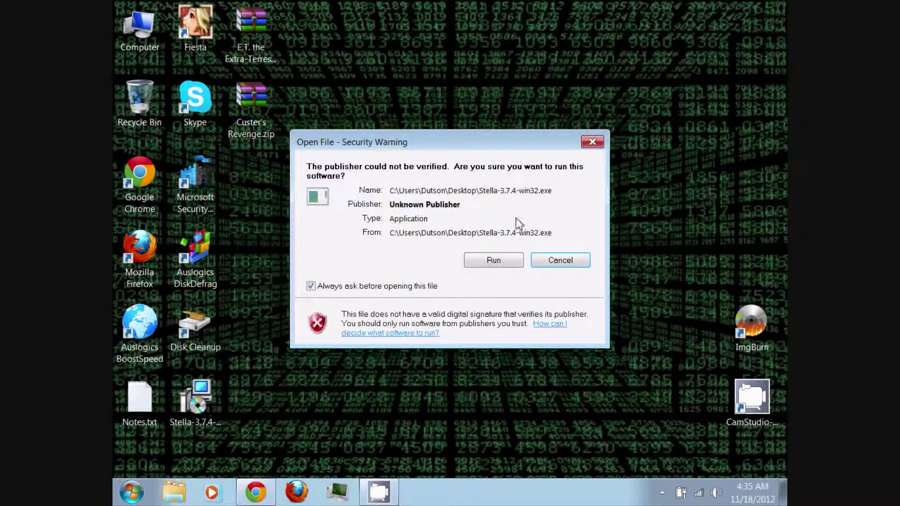
Install Stella with the default C:\Program Files\Stella and Start Menu folders, ticking 'Create a desktop icon'
left_click(491, 262)
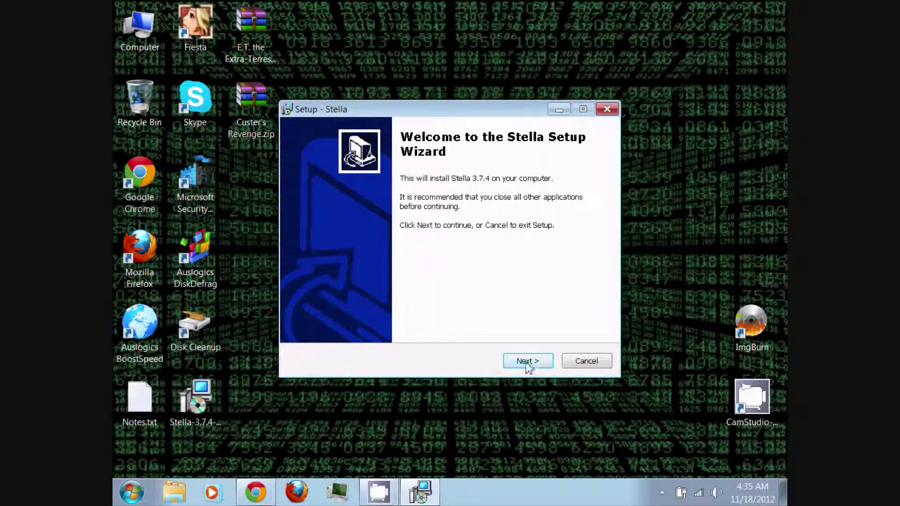
left_click(527, 362)
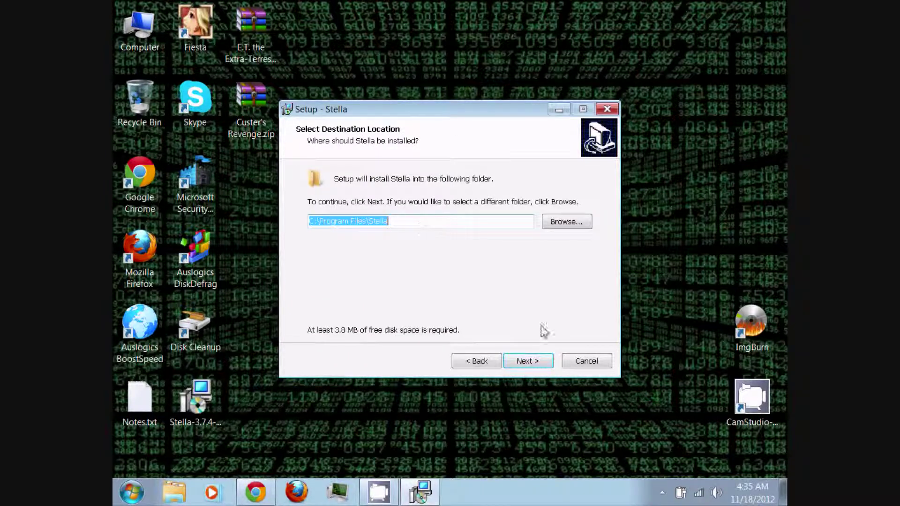
left_click(531, 361)
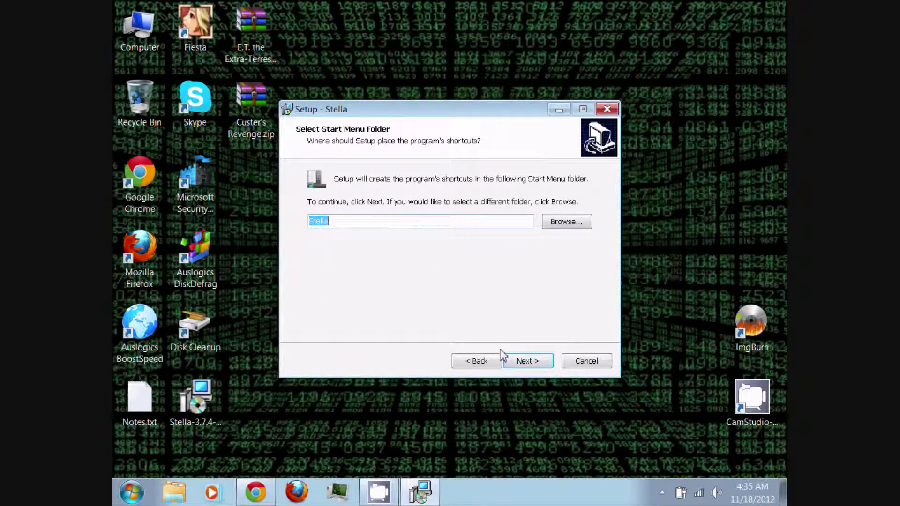
left_click(528, 366)
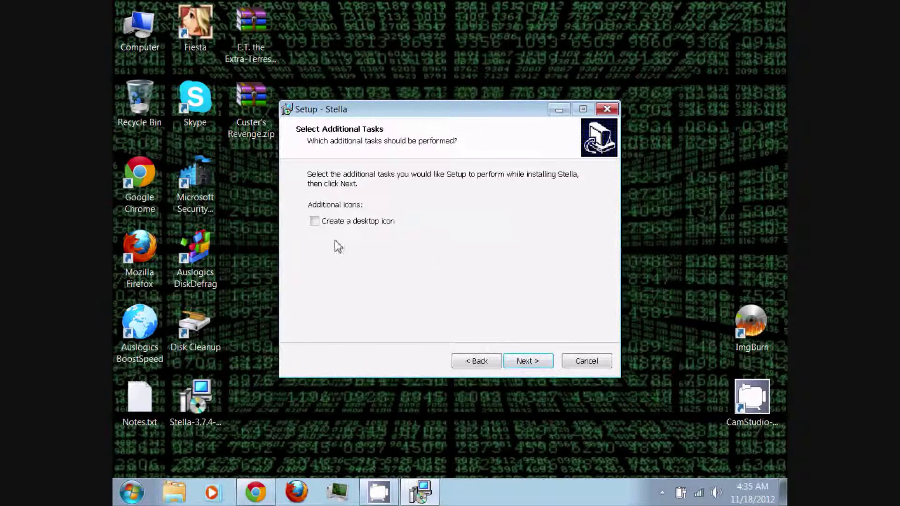
left_click(314, 222)
left_click(526, 364)
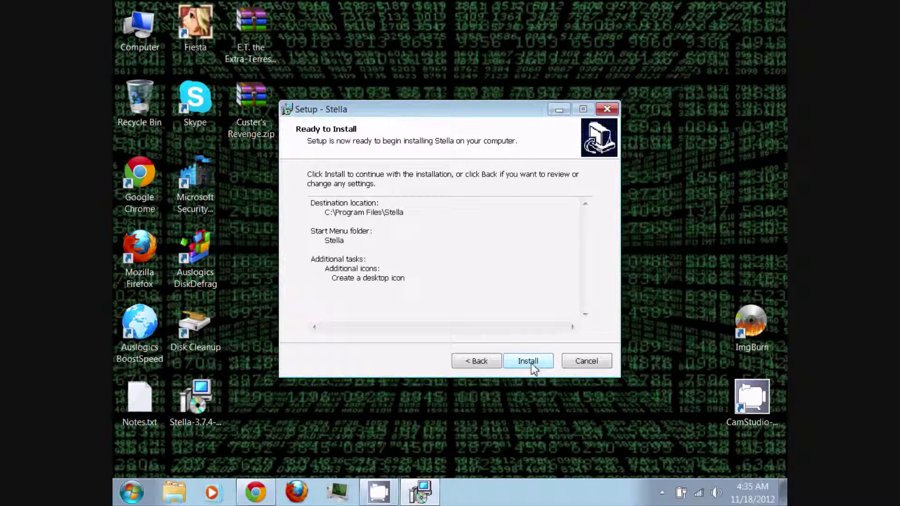
left_click(529, 362)
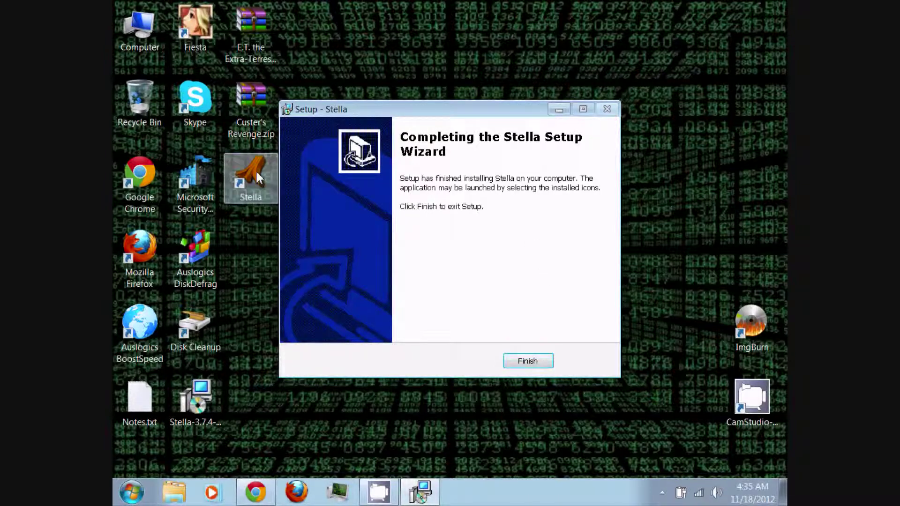
Finish the setup wizard and launch Stella 3.7.4 from its new desktop icon
left_click(528, 361)
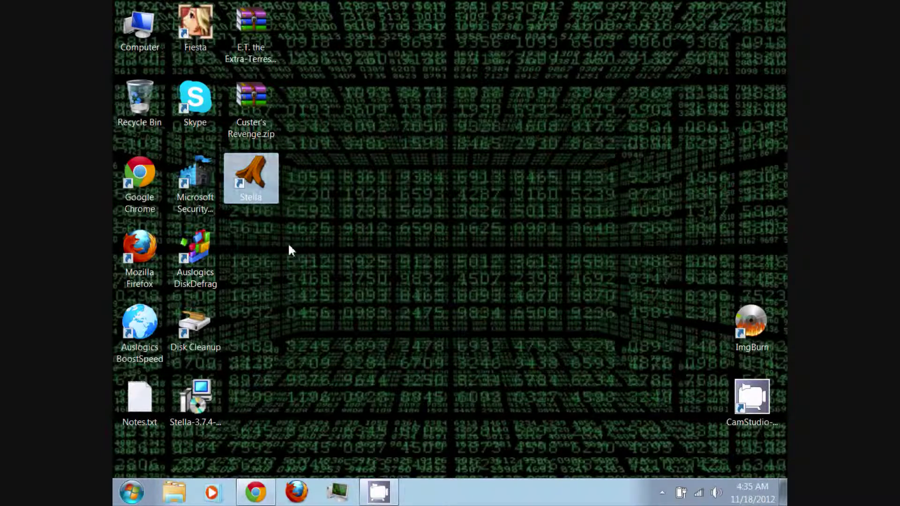
double_click(261, 180)
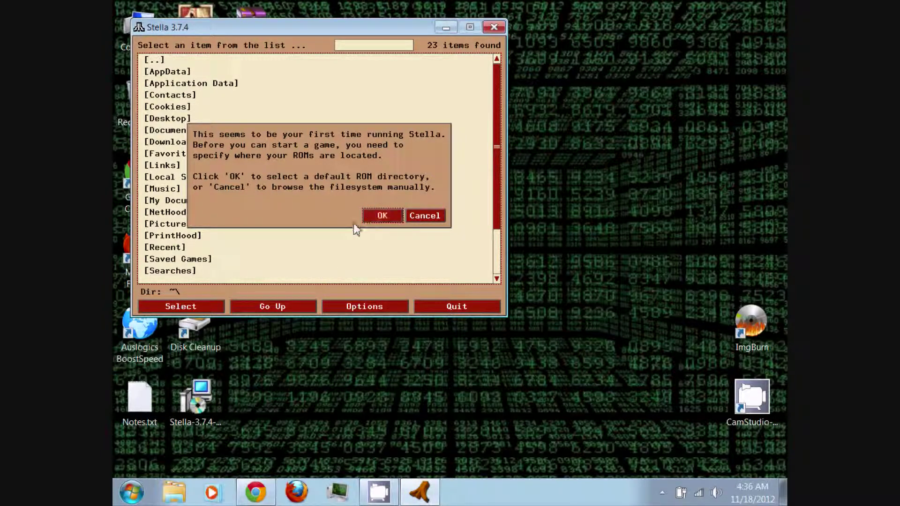
Choose [Desktop] as Stella's default ROM directory
left_click(382, 216)
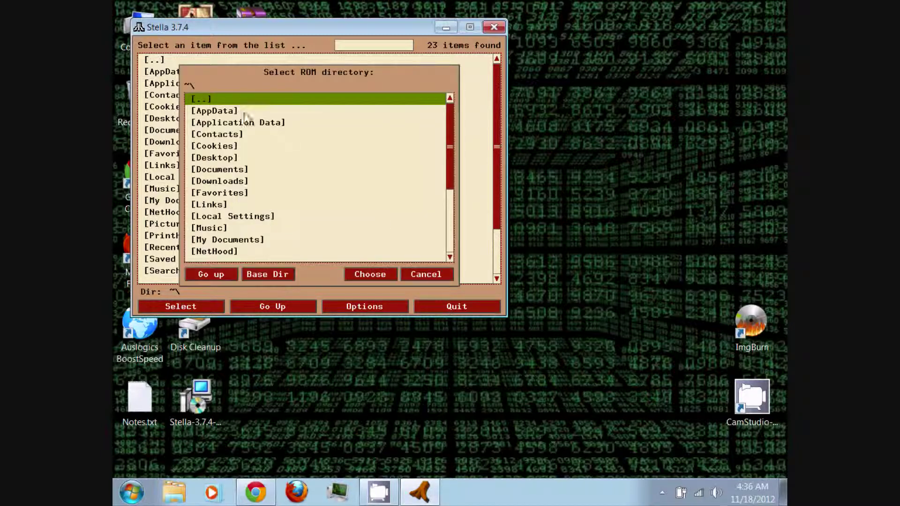
left_click(207, 158)
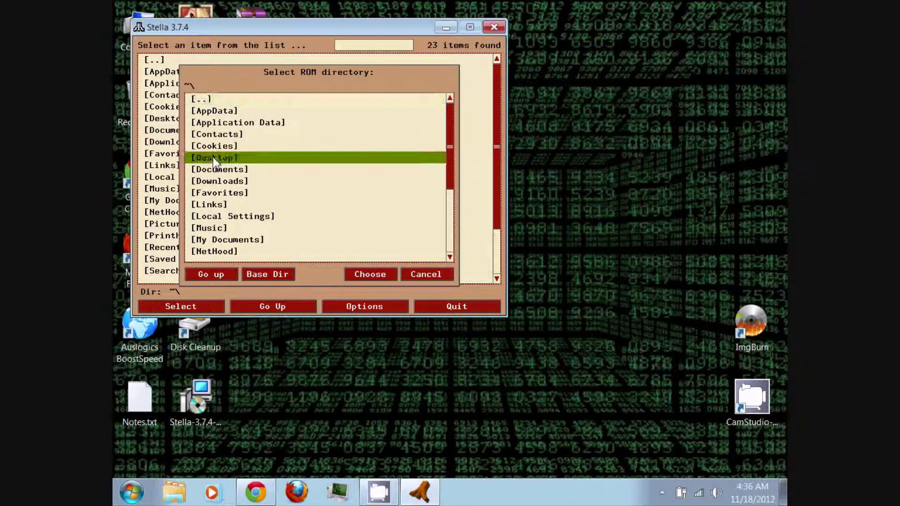
left_click(367, 274)
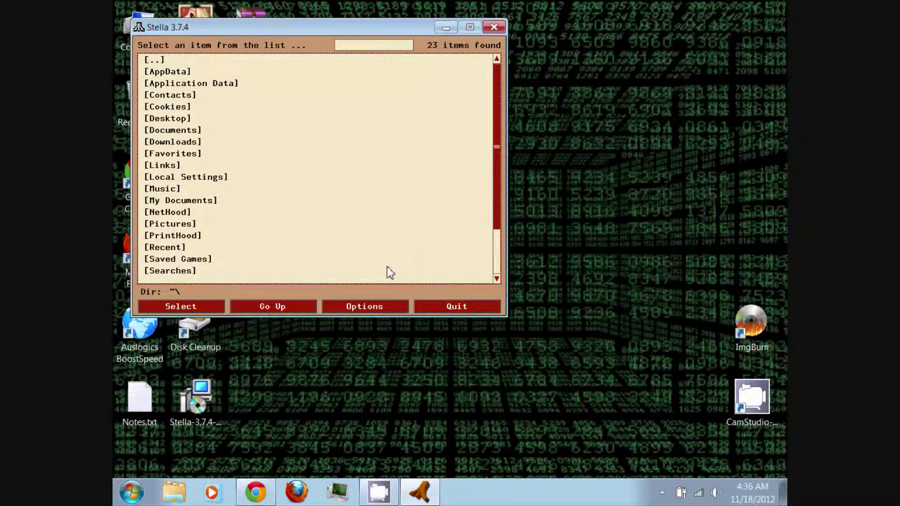
Browse into ~\Desktop\ to list the Custer's Revenge and E.T. zips, then open Options
double_click(153, 61)
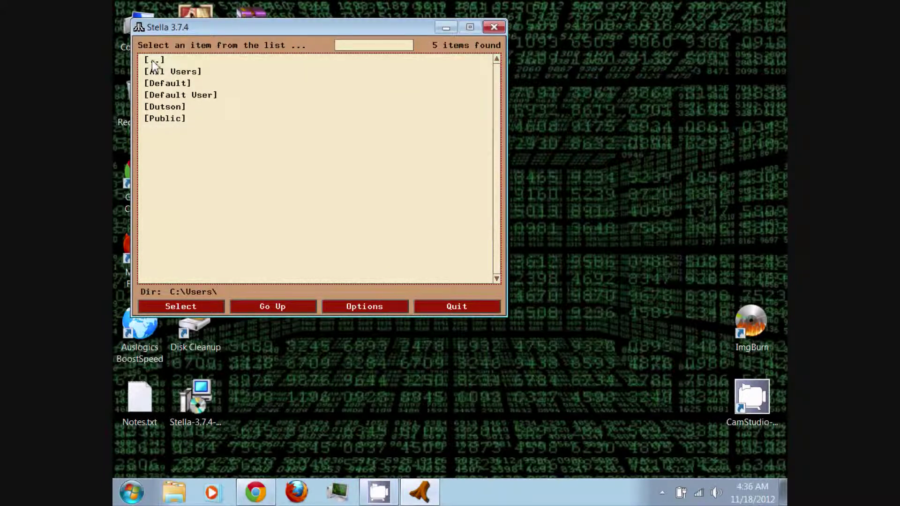
double_click(177, 108)
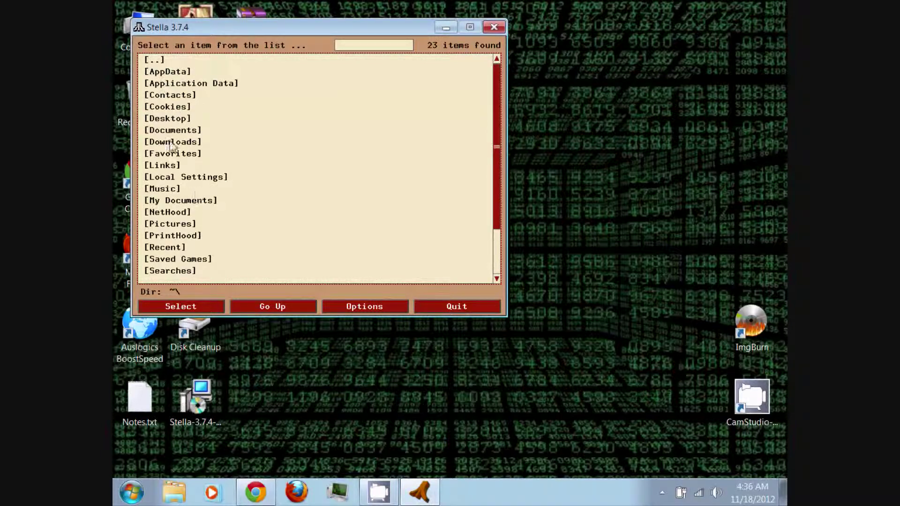
double_click(169, 120)
left_click(192, 123)
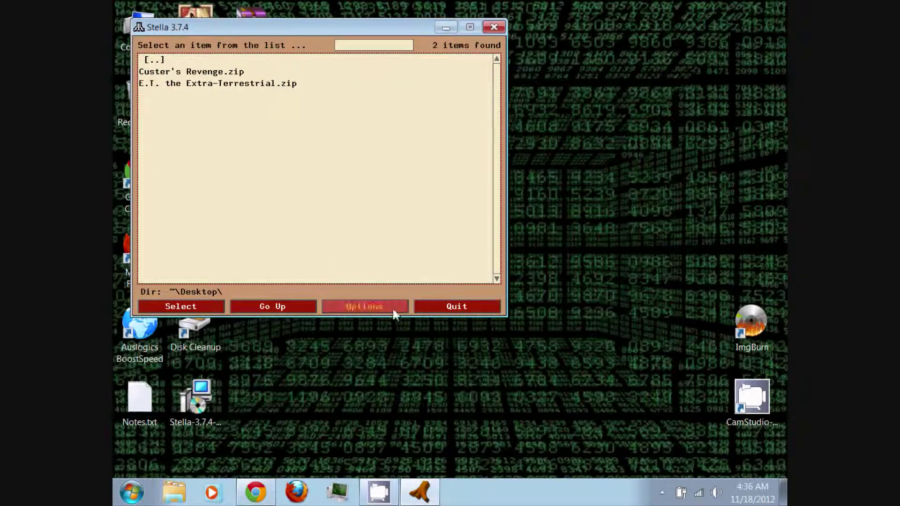
left_click(365, 310)
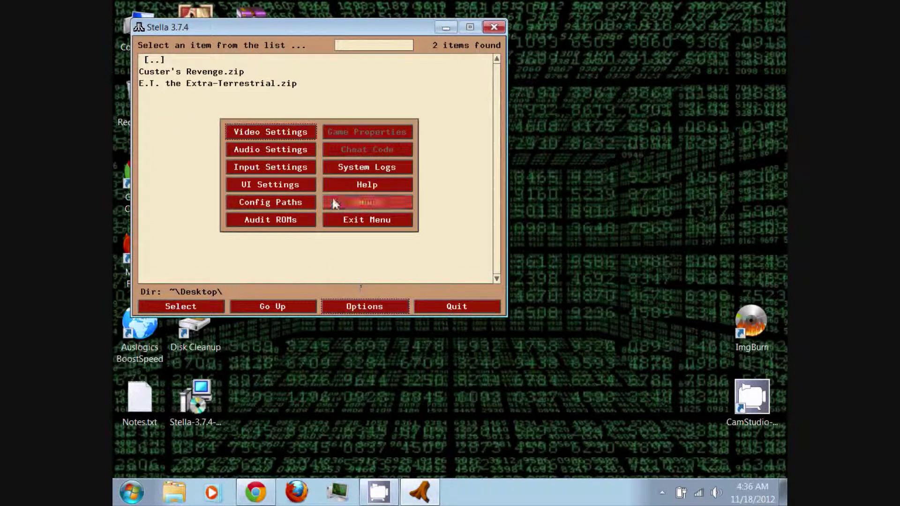
Turn Fullscreen On, keeping TIA Filter Zoom 3x and 1152x864 fullscreen resolution, and apply
left_click(275, 133)
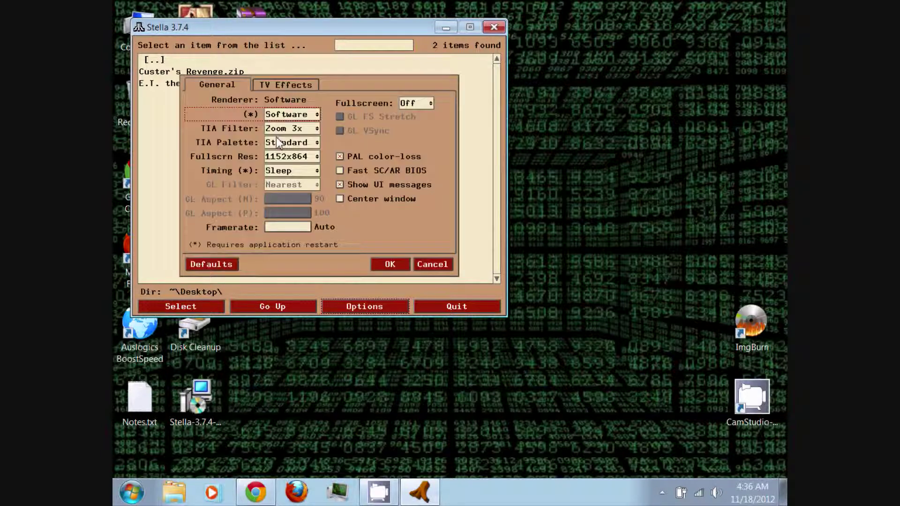
left_click(317, 134)
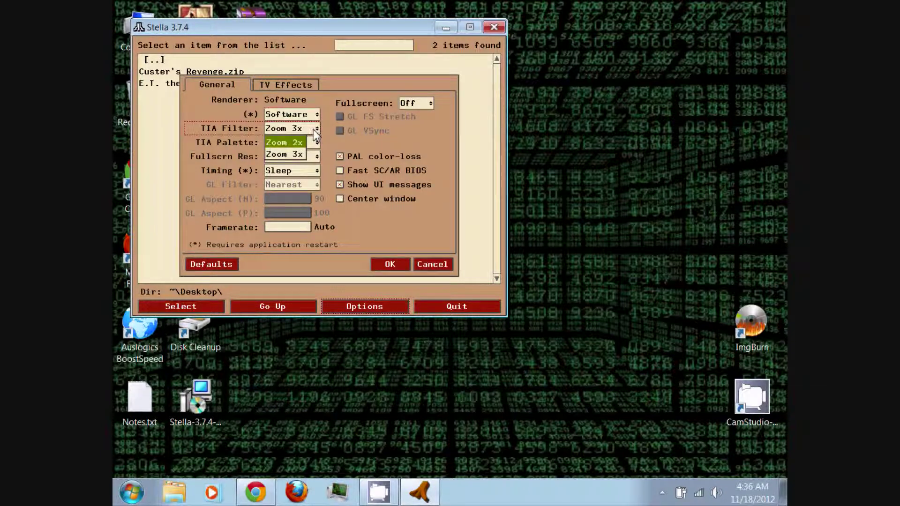
left_click(280, 160)
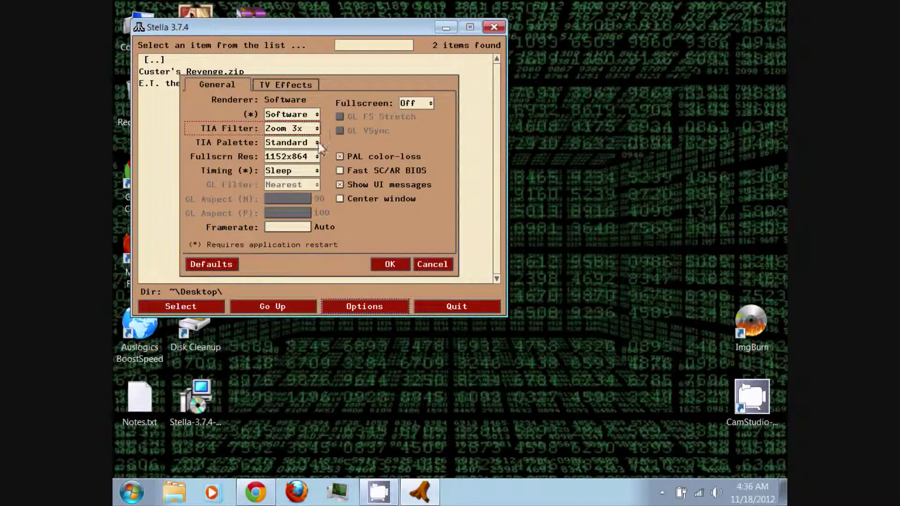
left_click(316, 158)
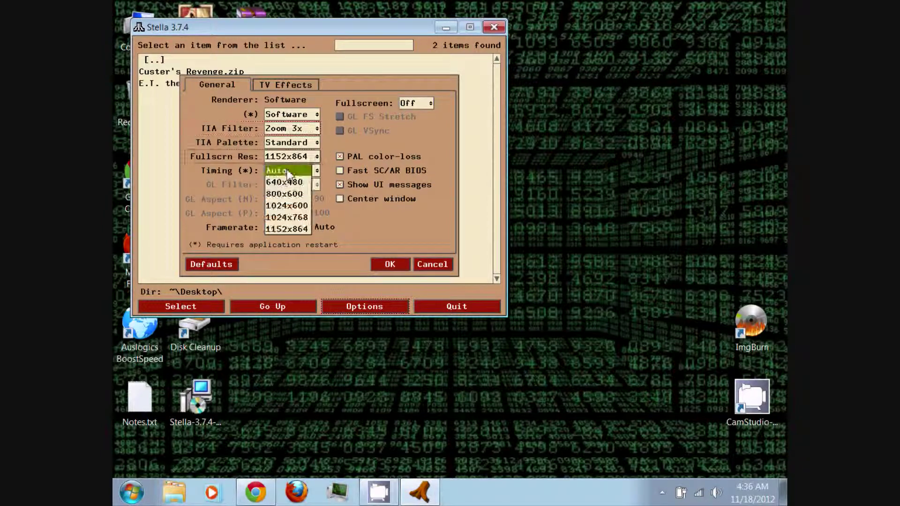
left_click(280, 229)
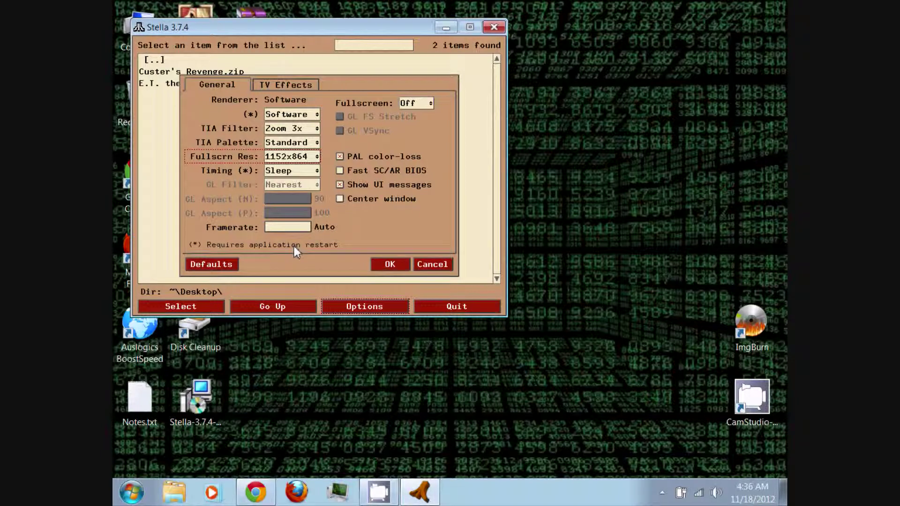
left_click(428, 104)
left_click(421, 118)
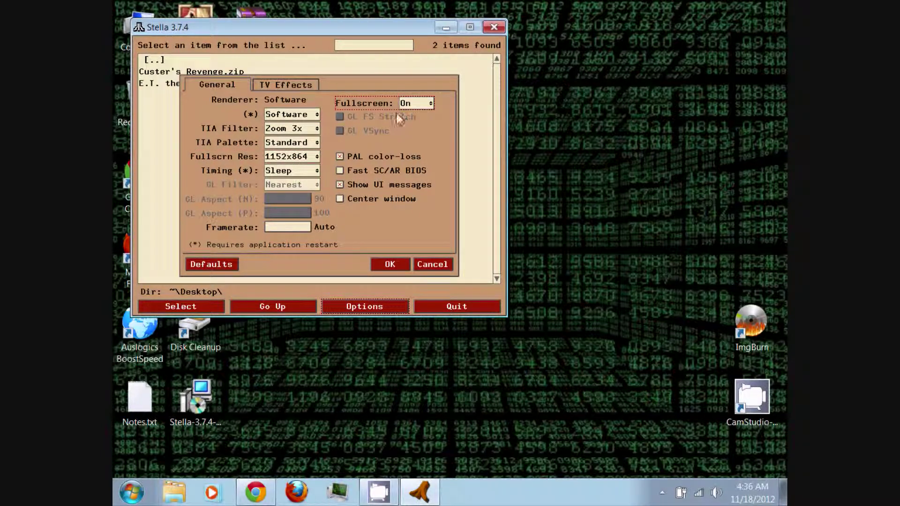
left_click(389, 265)
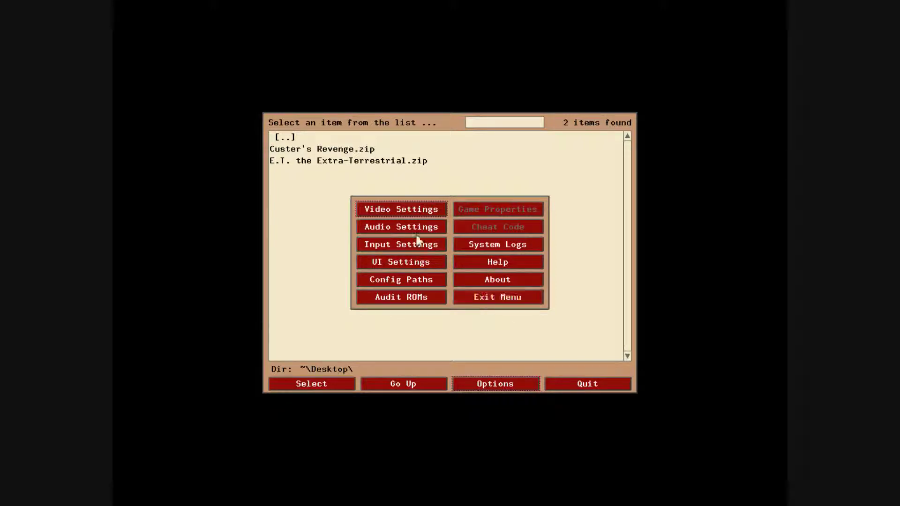
In Input Settings, check Devices & Ports and keep the Stelladaptor port order left / right
left_click(382, 245)
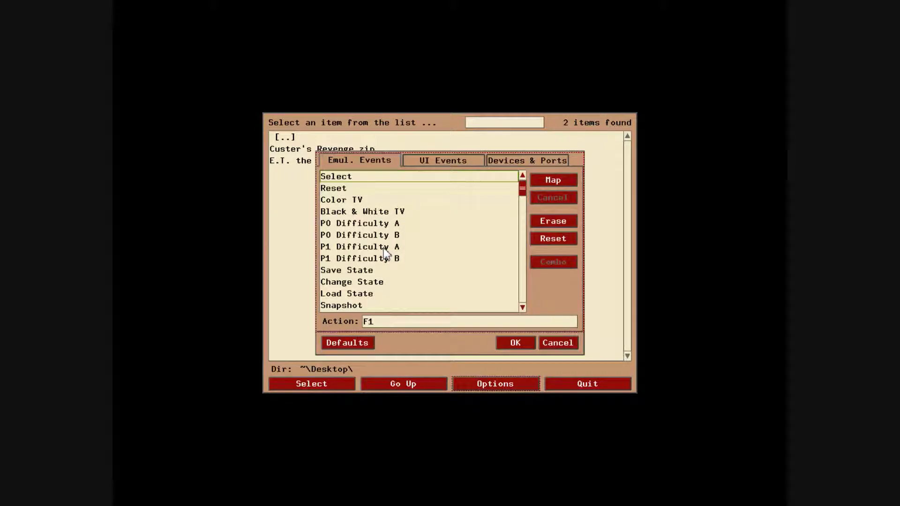
left_click(524, 162)
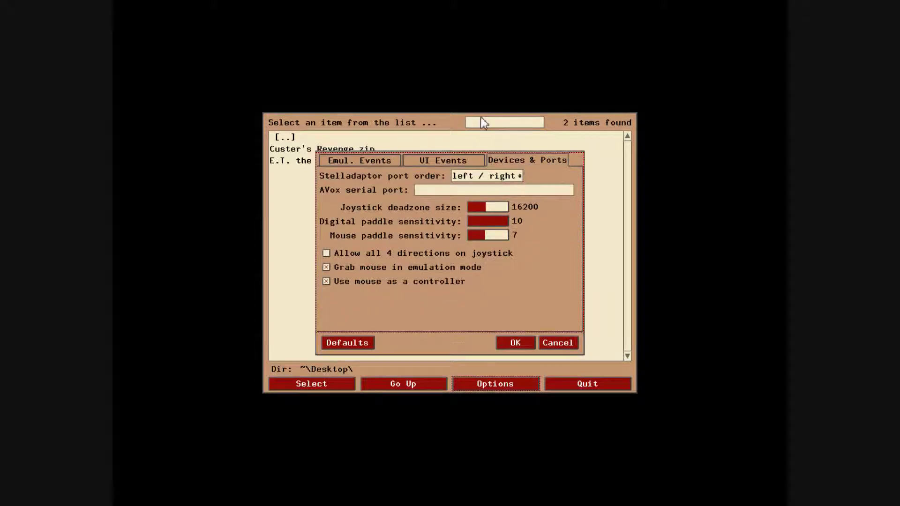
left_click(519, 180)
left_click(520, 185)
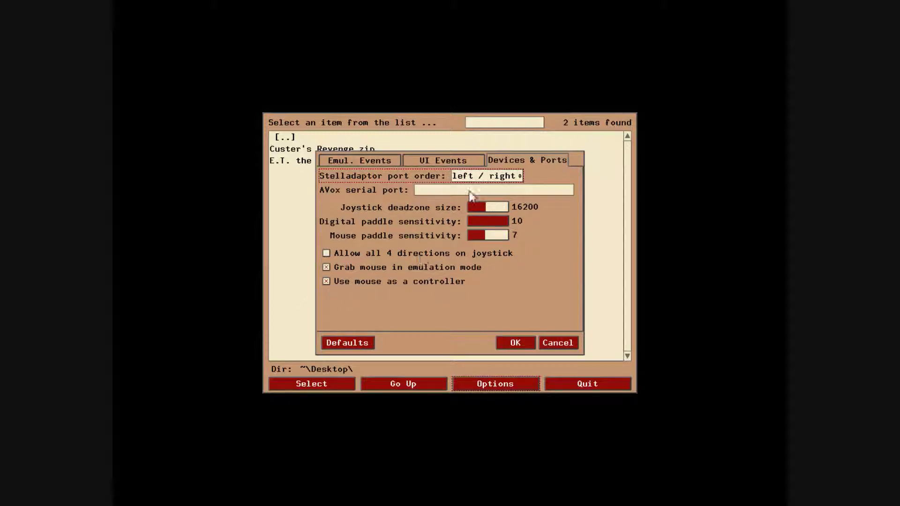
Remap the Move Up UI event to the Up key, then return to Emul. Events
left_click(445, 163)
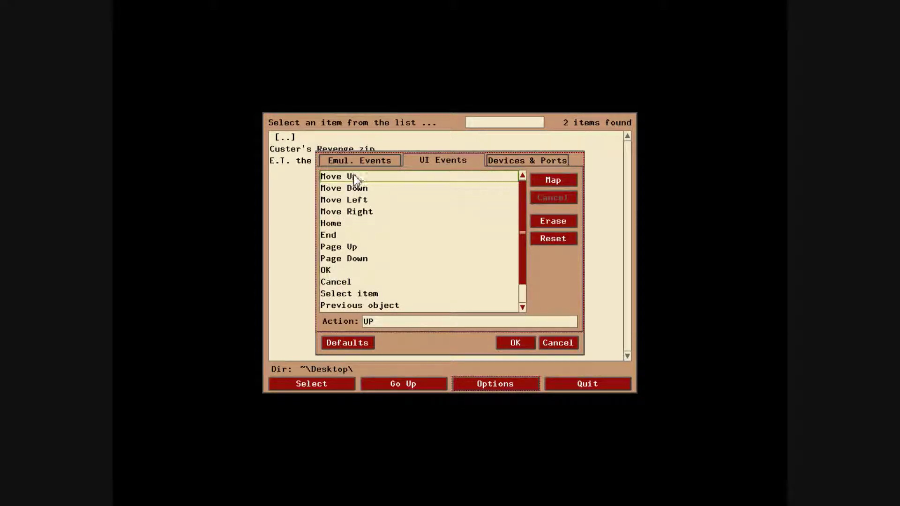
left_click(358, 178)
left_click(351, 201)
left_click(339, 178)
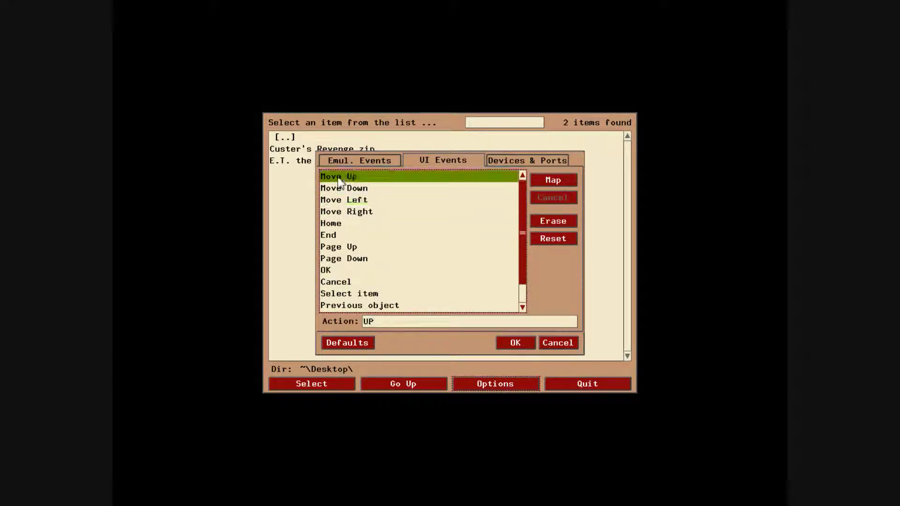
left_click(559, 179)
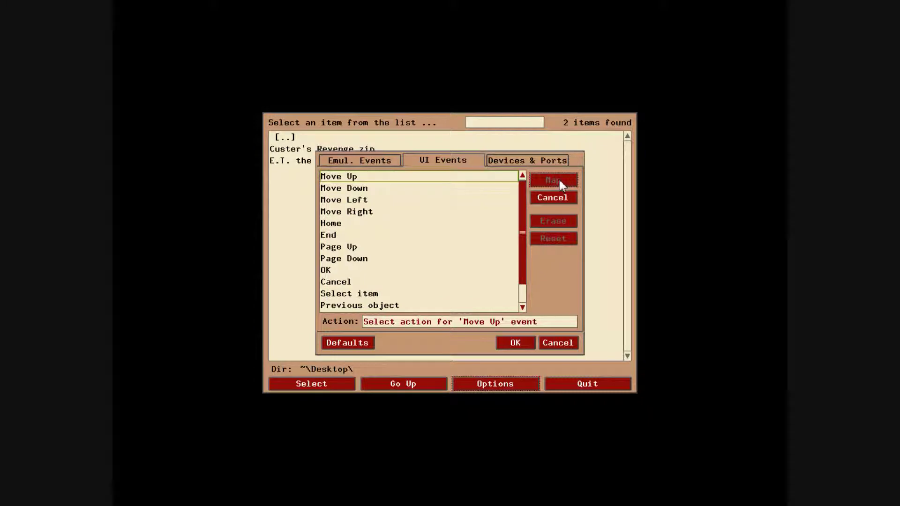
key("Up")
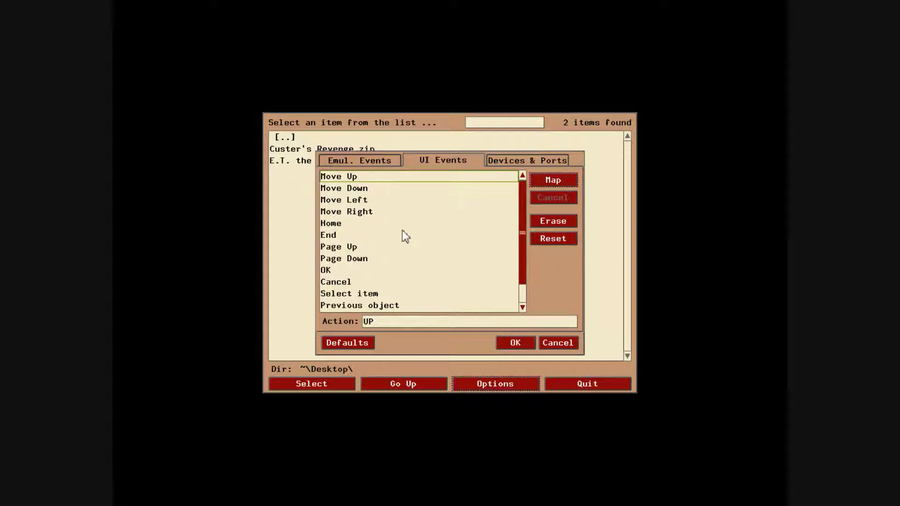
left_click(356, 162)
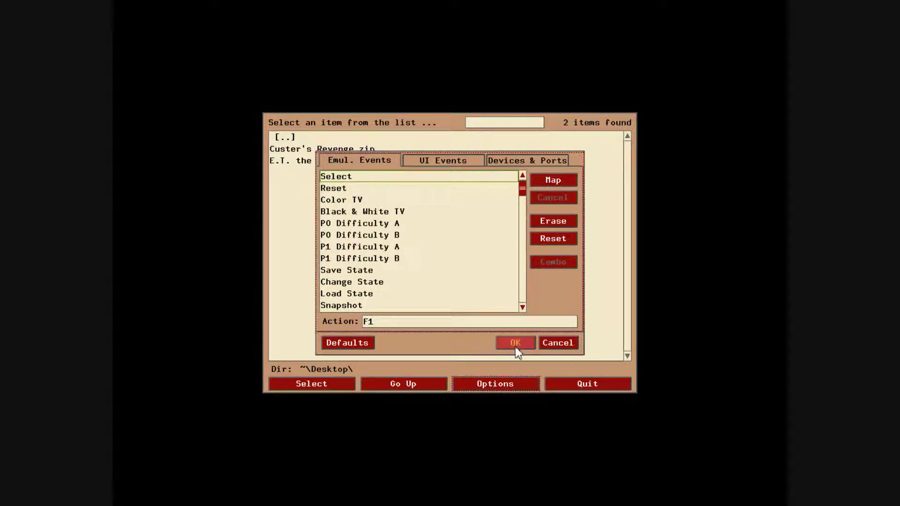